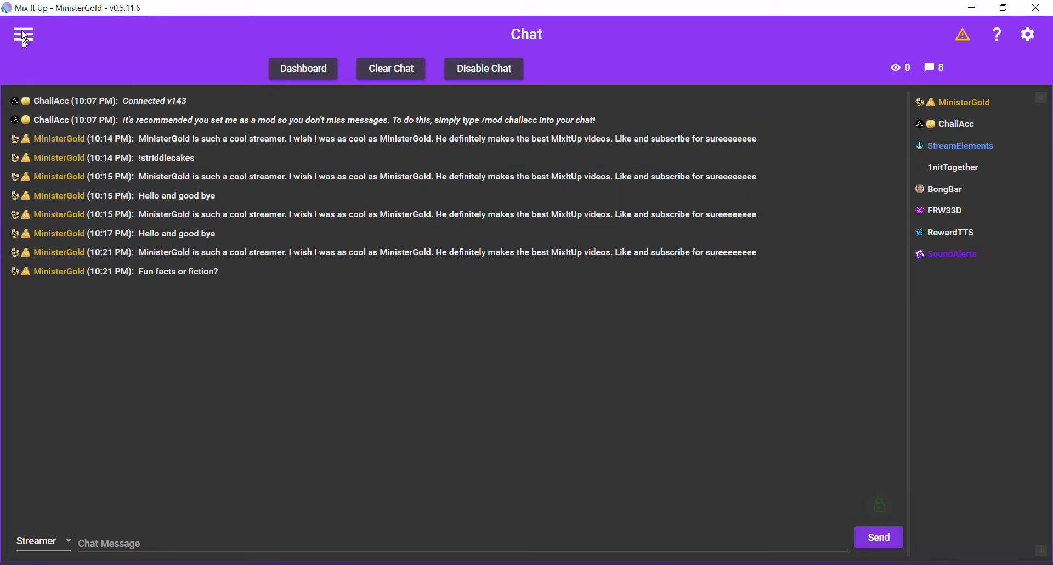
- Go to Mix It Up's Channel Points page from the navigation drawer
left_click(27, 35)
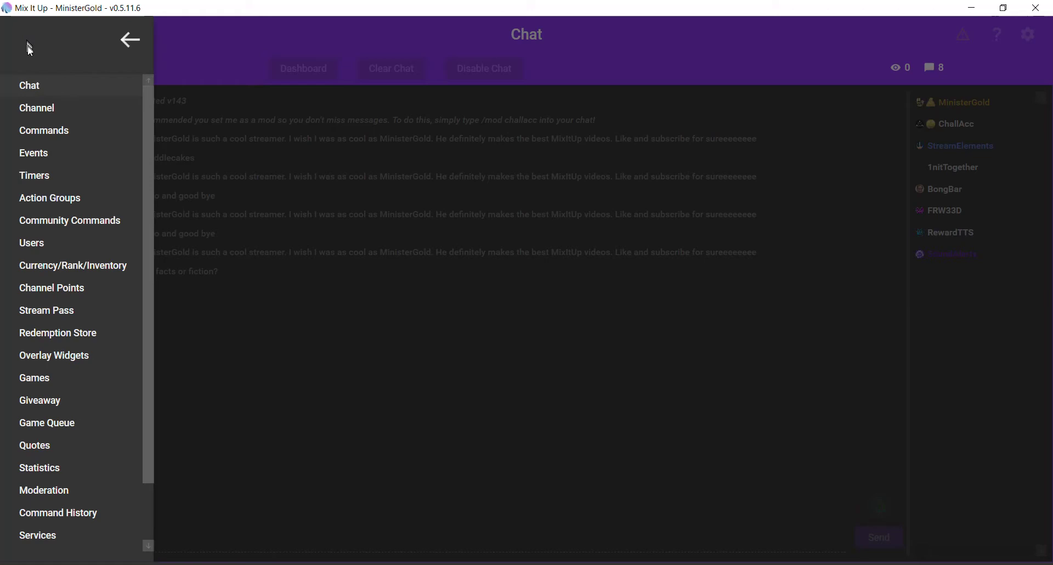
left_click(65, 299)
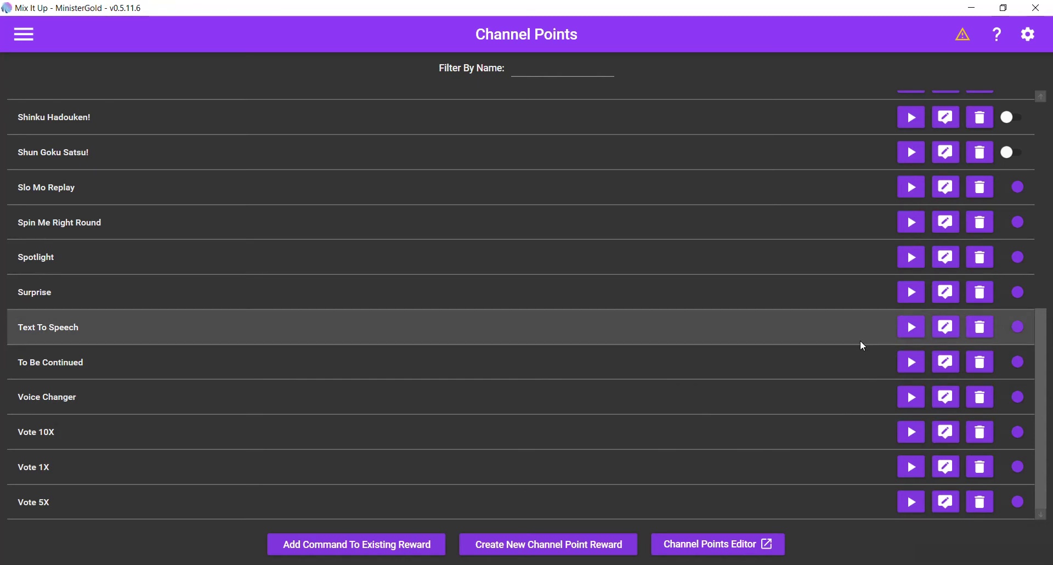
- Go to twitch.tv in Chrome and use the account menu to reach the Creator Dashboard's Channel Points
key("alt+Tab")
key("alt+Tab")
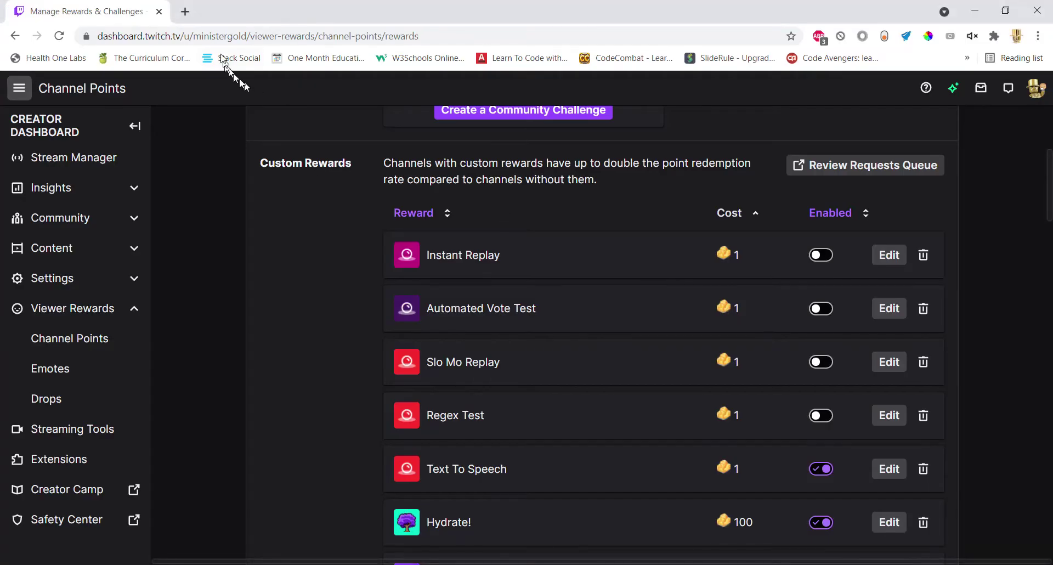
left_click(210, 36)
type("twitch.tv")
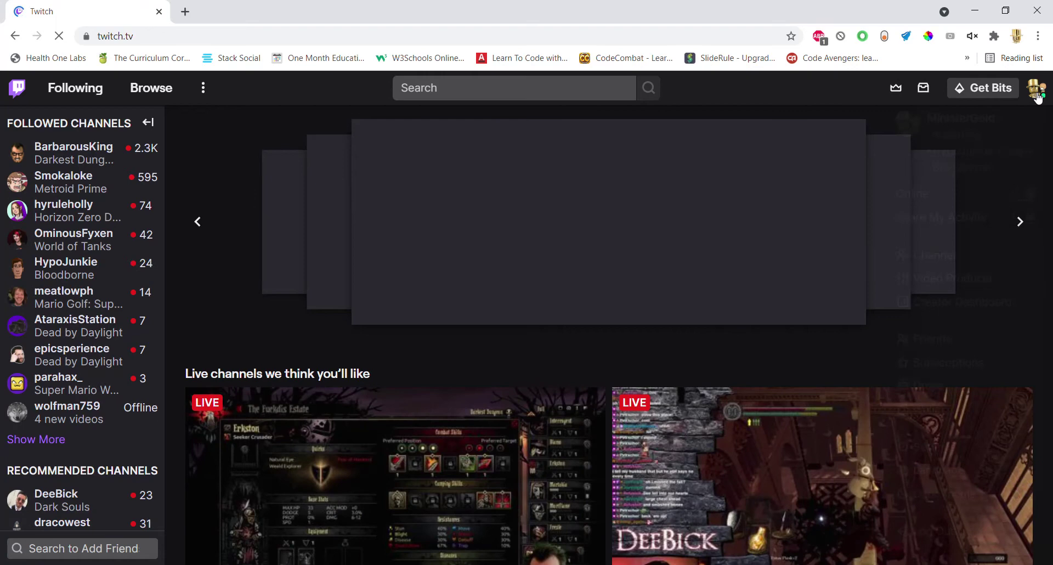
left_click(1036, 94)
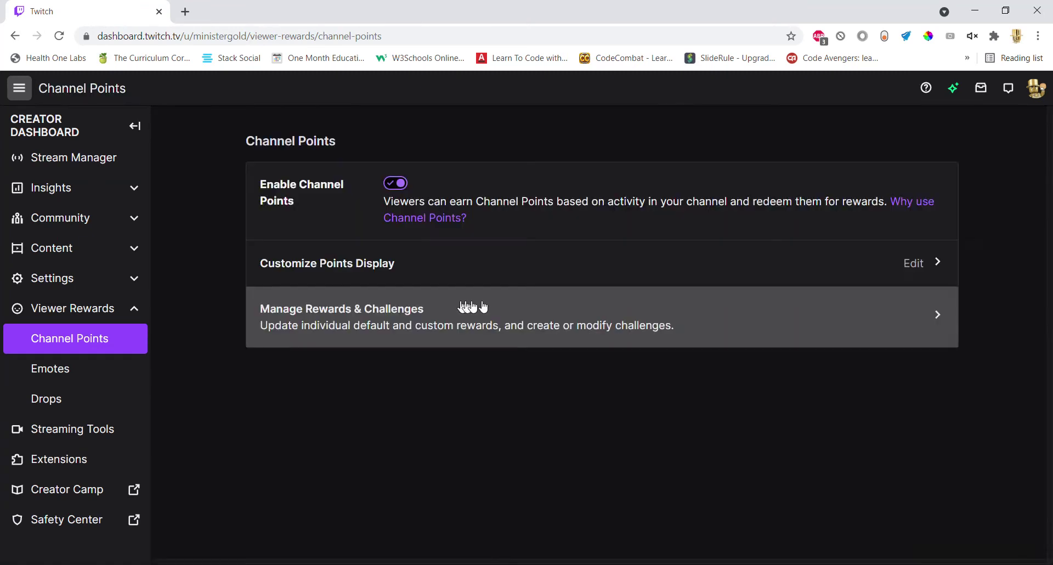
- Turn on 'Require Viewer to Enter Text' for the Text To Speech custom reward and save it
left_click(438, 332)
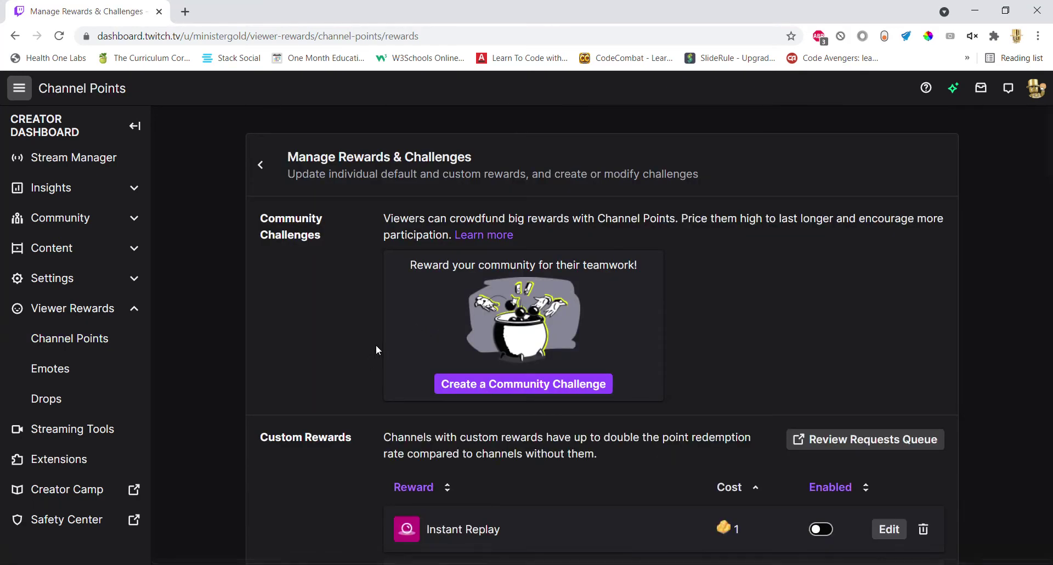
scroll(610, 413, "down", 6)
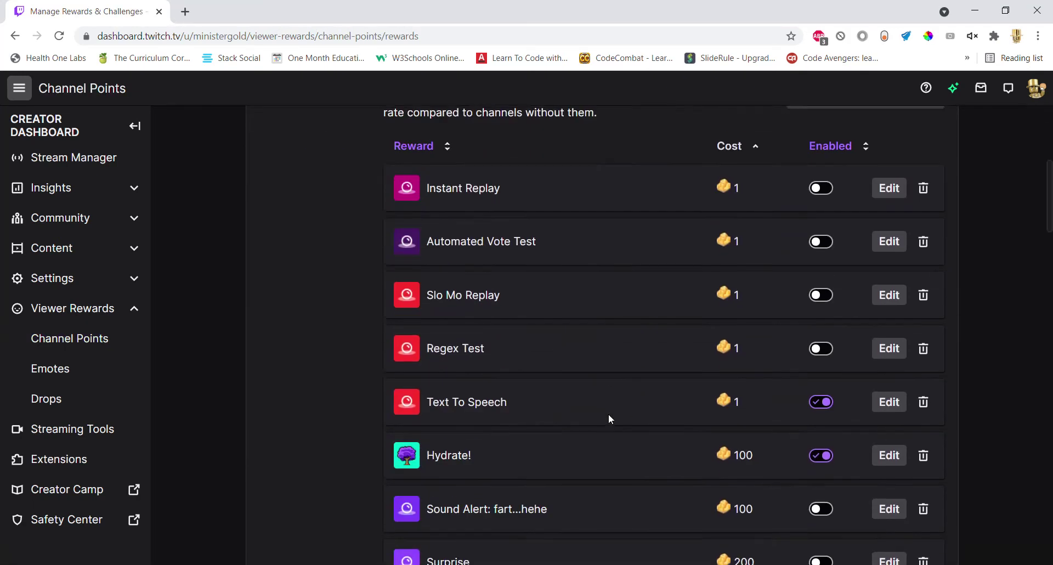
left_click(878, 402)
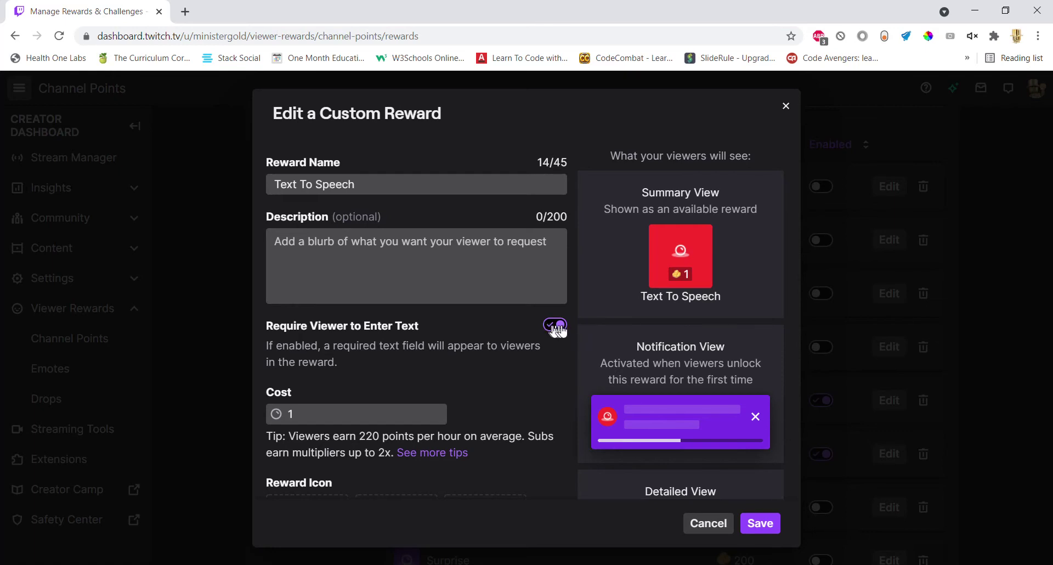
left_click(771, 524)
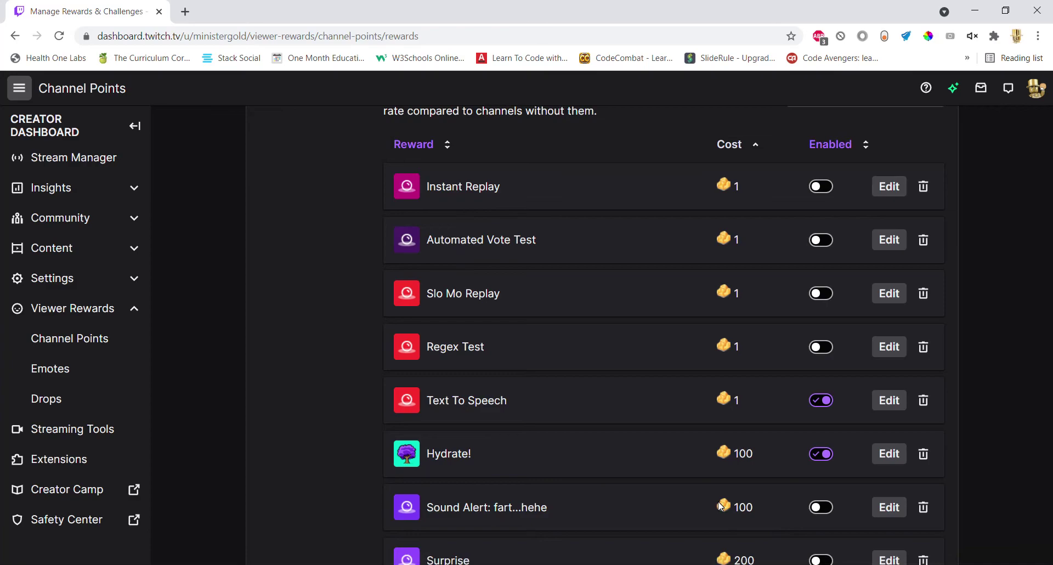
key("alt+Tab")
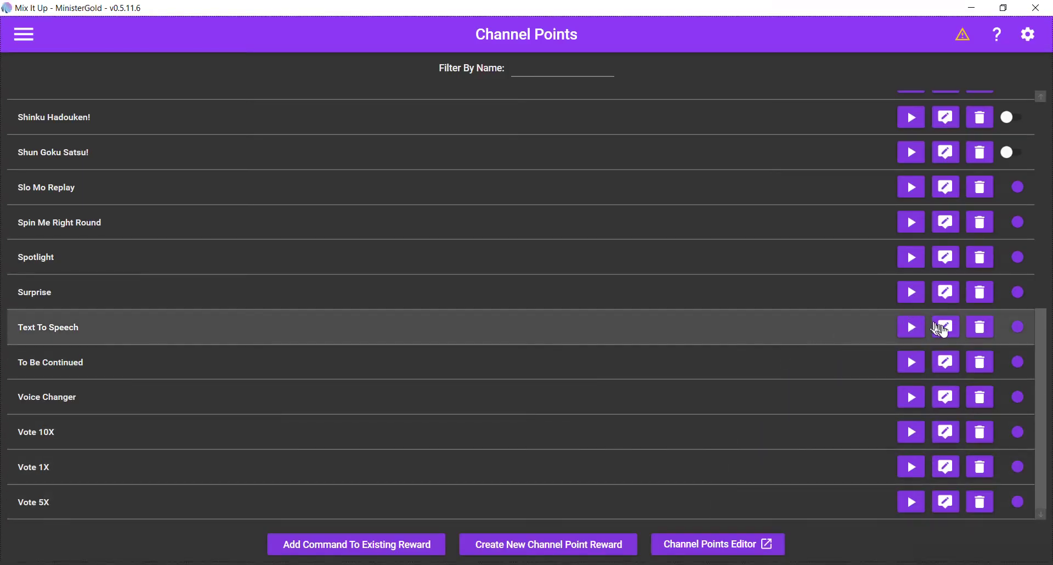
- Add a Text To Speech action to the reward's command using the UK English Male voice
left_click(945, 327)
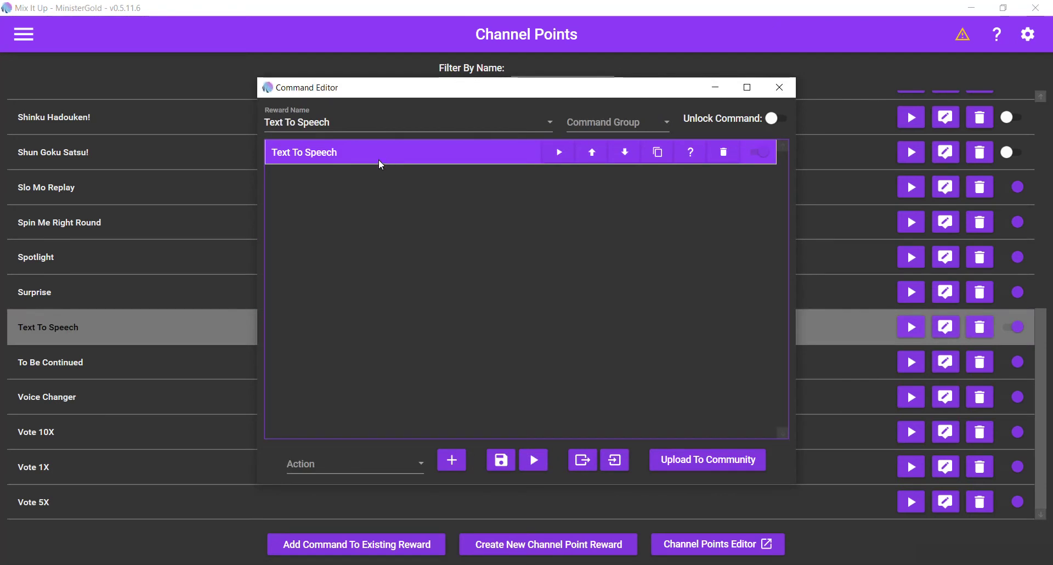
left_click(419, 467)
scroll(376, 344, "down", 5)
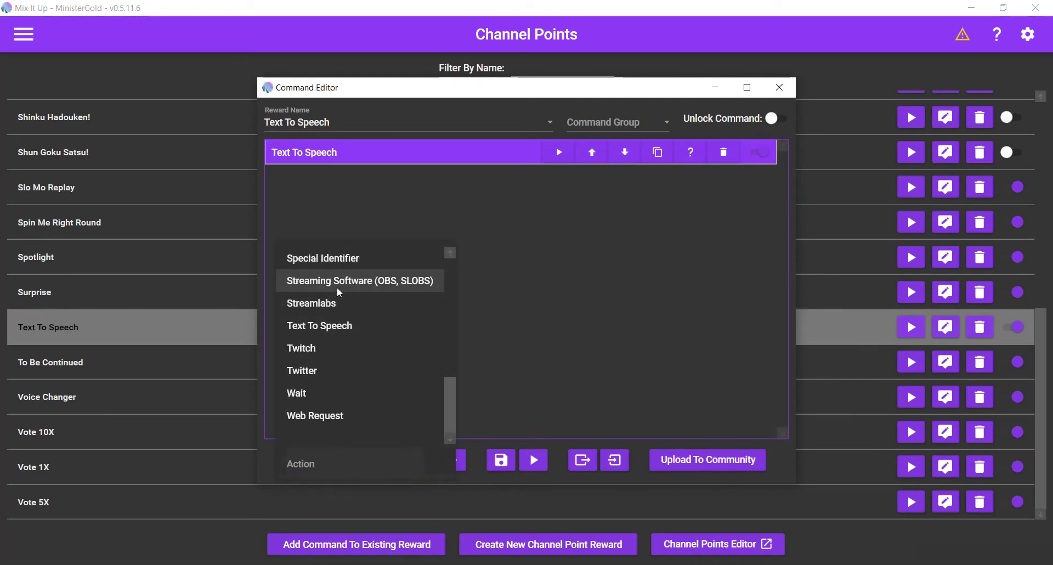
left_click(347, 327)
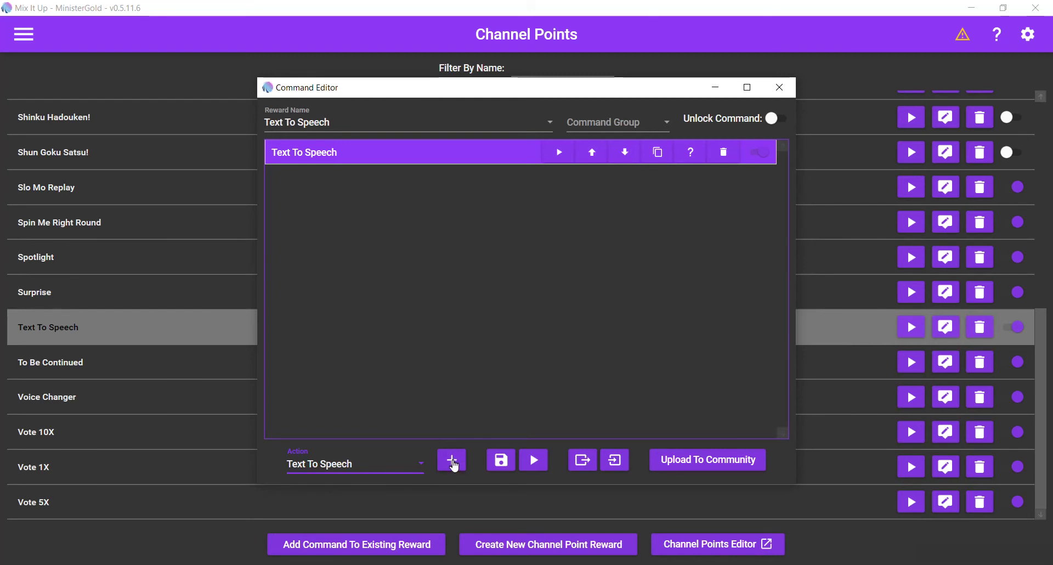
left_click(367, 153)
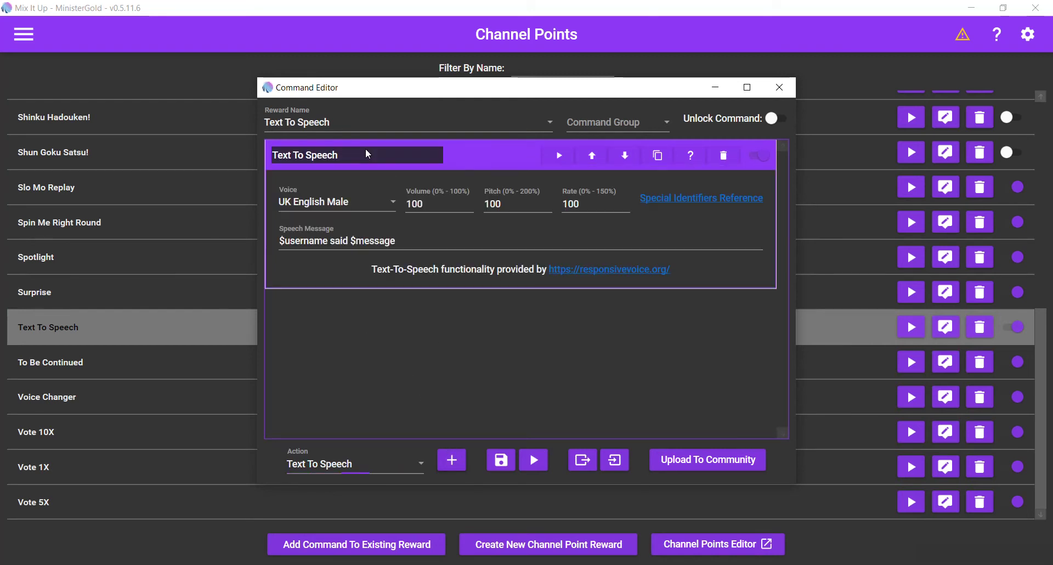
left_click(328, 203)
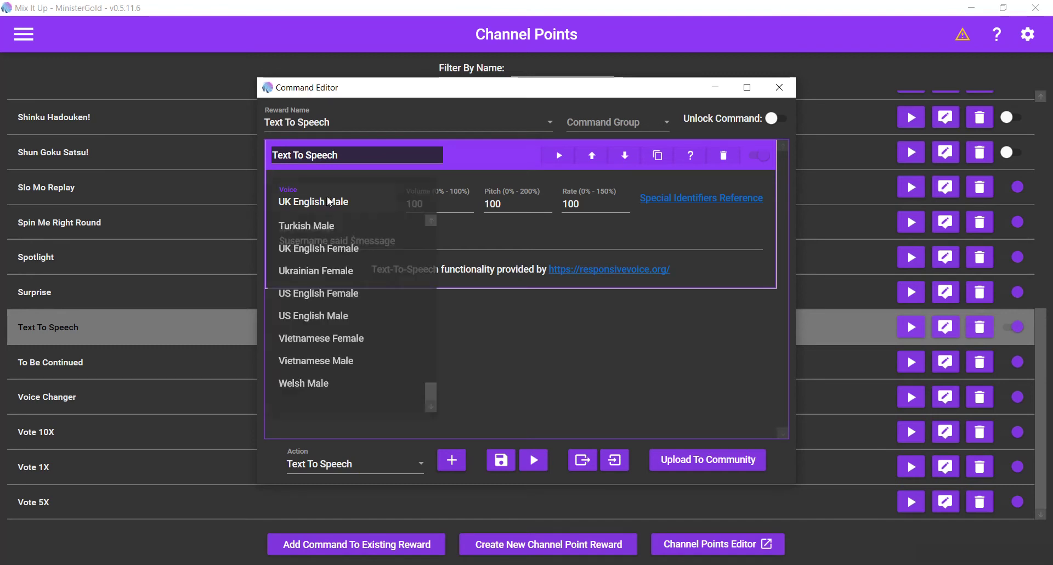
left_click(471, 267)
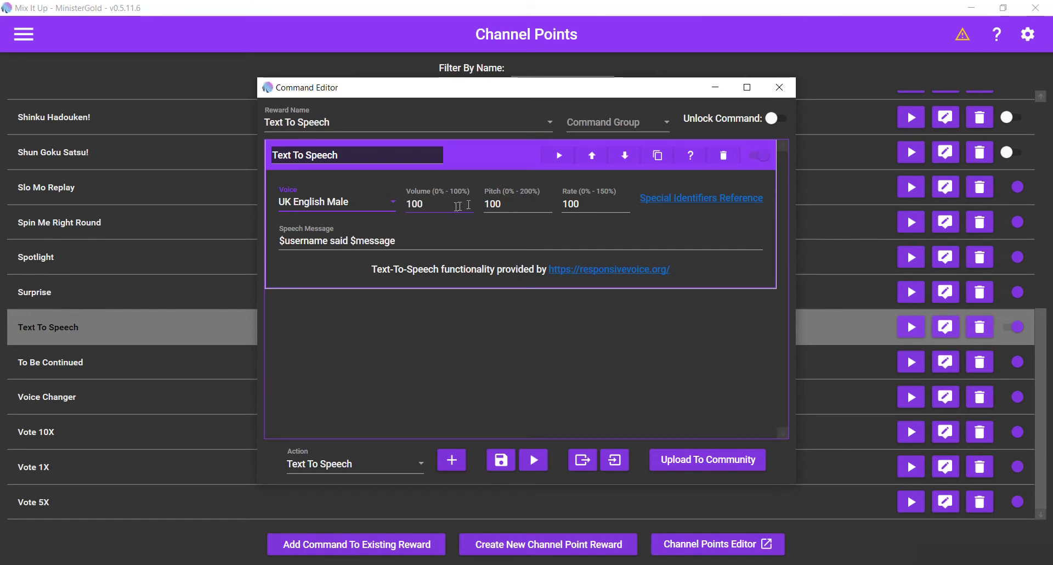
- Keep pitch and rate at 100, set the message to '$username said $message', and save
left_click(510, 205)
left_click(581, 208)
left_click(383, 239)
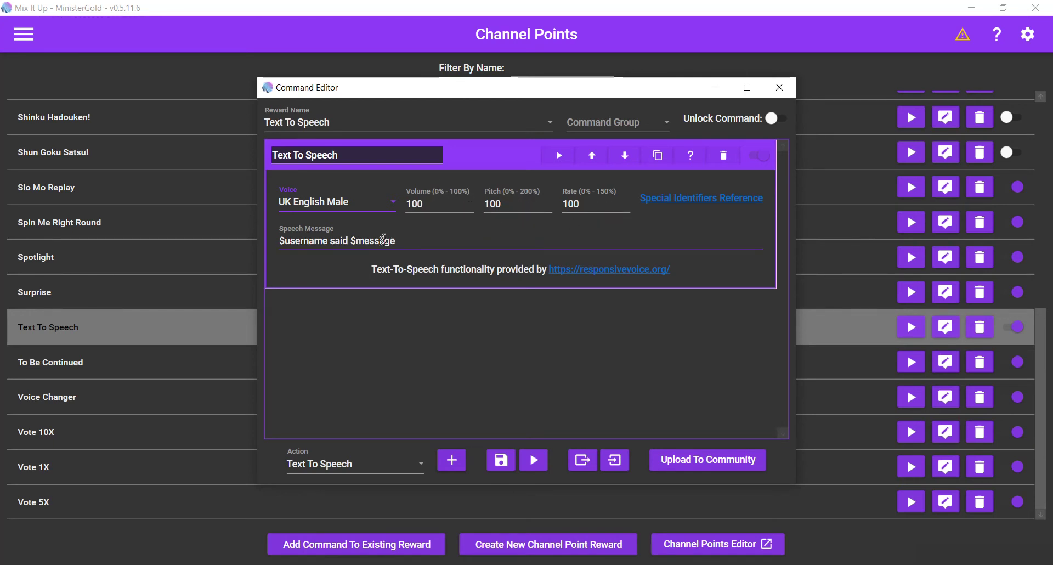
left_click(306, 239)
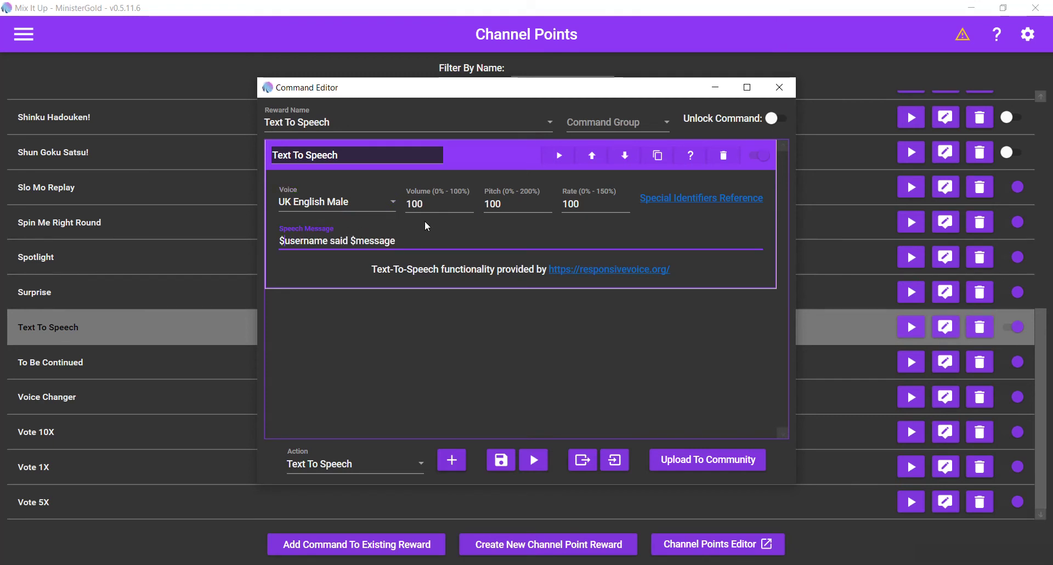
key("ctrl+shift+Right")
key("Left")
key("ctrl+shift+Right")
key("ctrl+shift+Right")
key("Left")
key("ctrl+shift+Right")
left_click(411, 239)
left_click(486, 161)
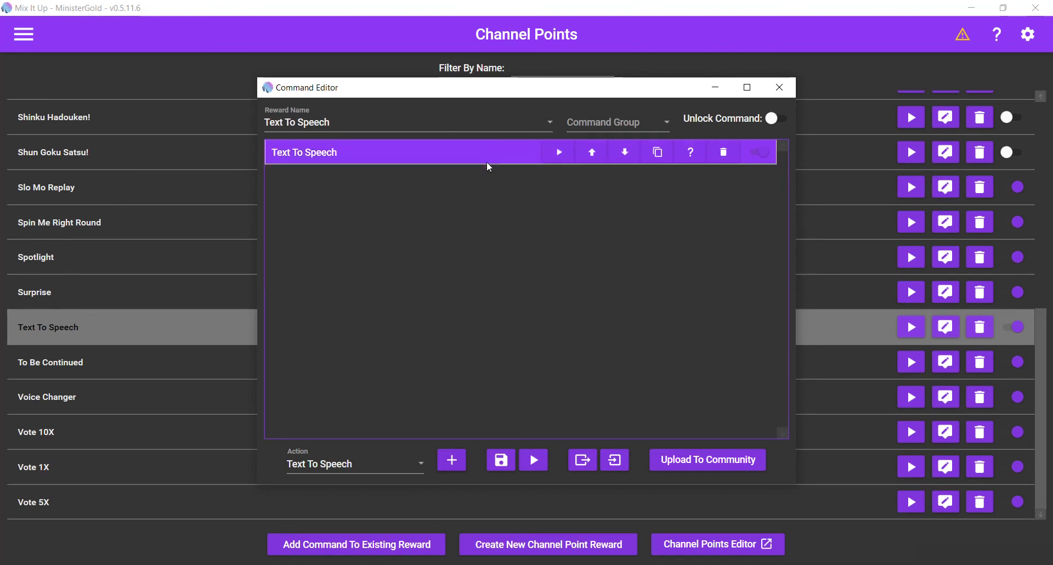
left_click(500, 465)
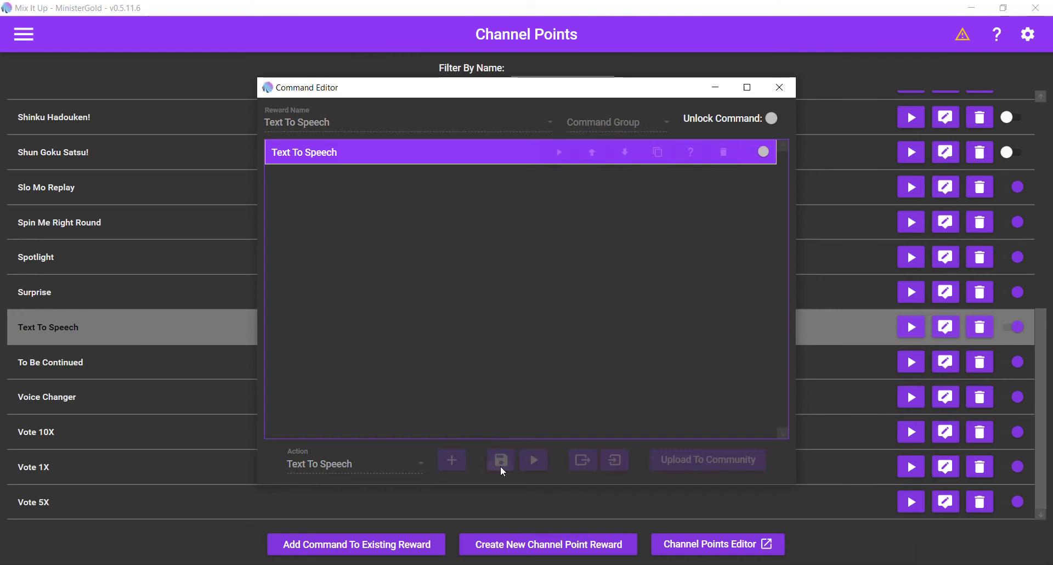
- Redeem Text To Speech in OBS's chat dock, pasting the earlier 'cool streamer' message
key("alt+Tab")
key("Tab")
key("Tab")
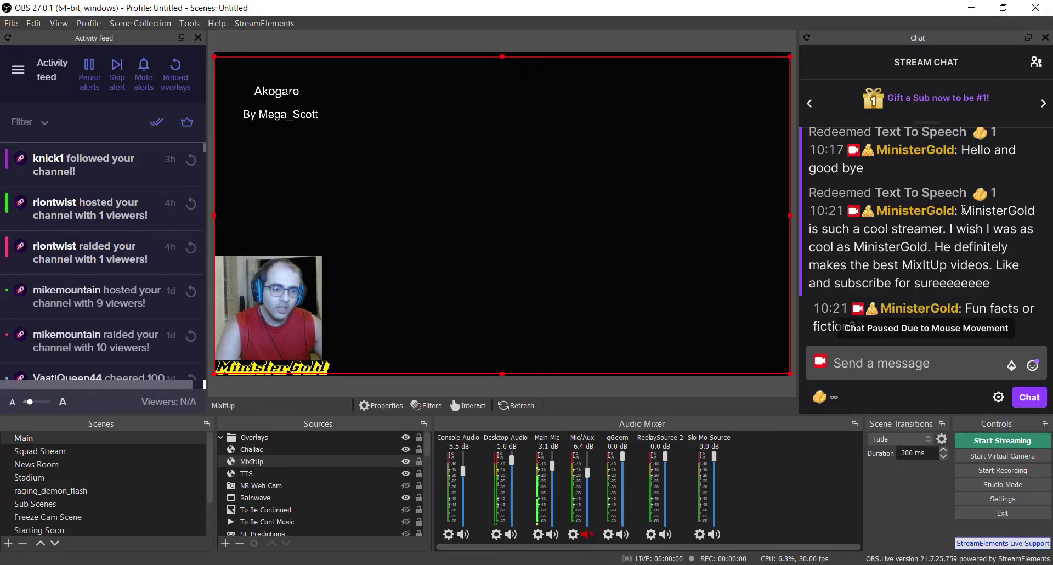
left_click_drag(961, 211, 995, 280)
key("ctrl+c")
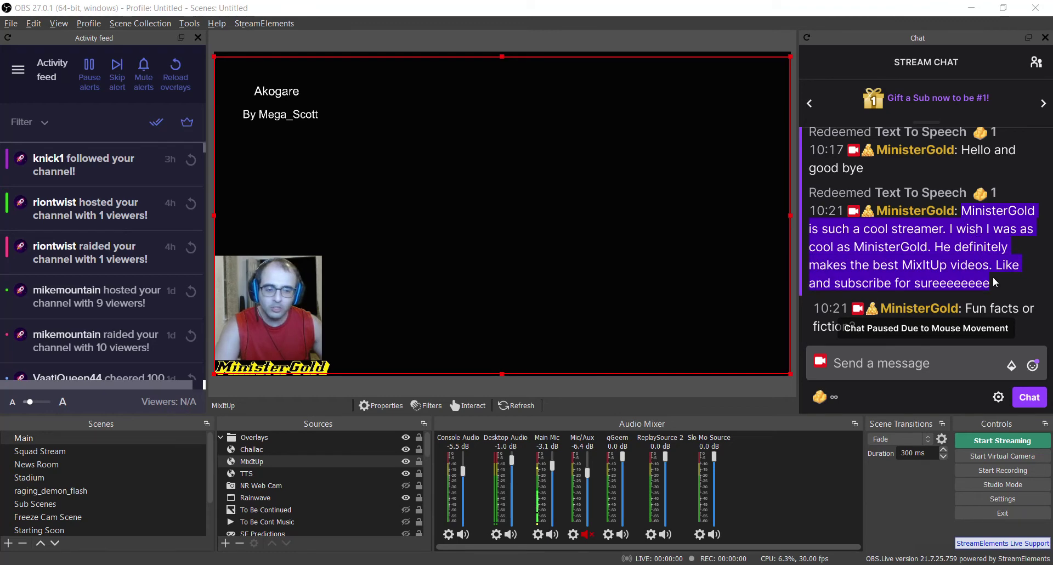
left_click(841, 392)
left_click(844, 250)
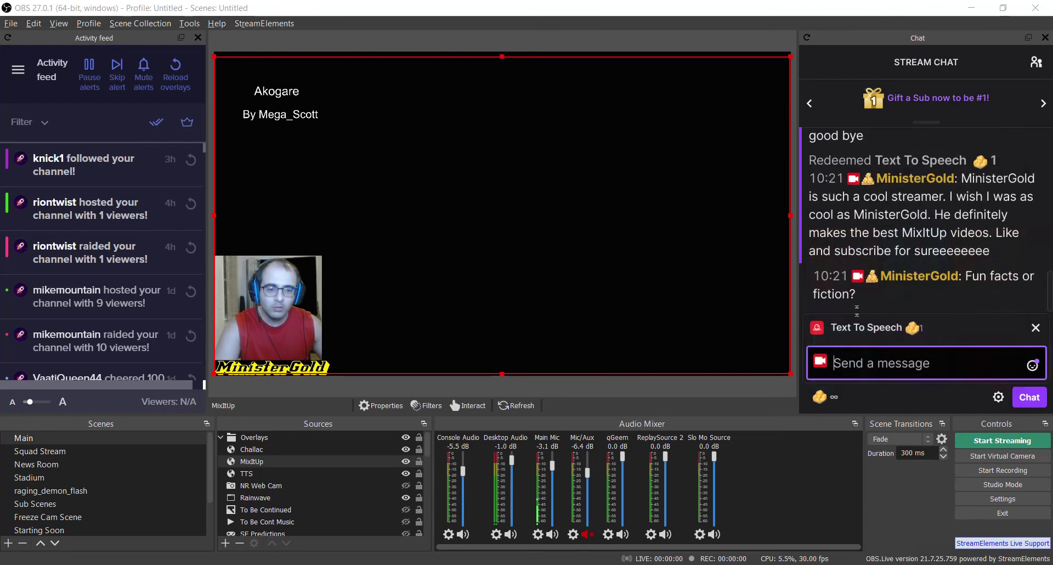
key("ctrl+v")
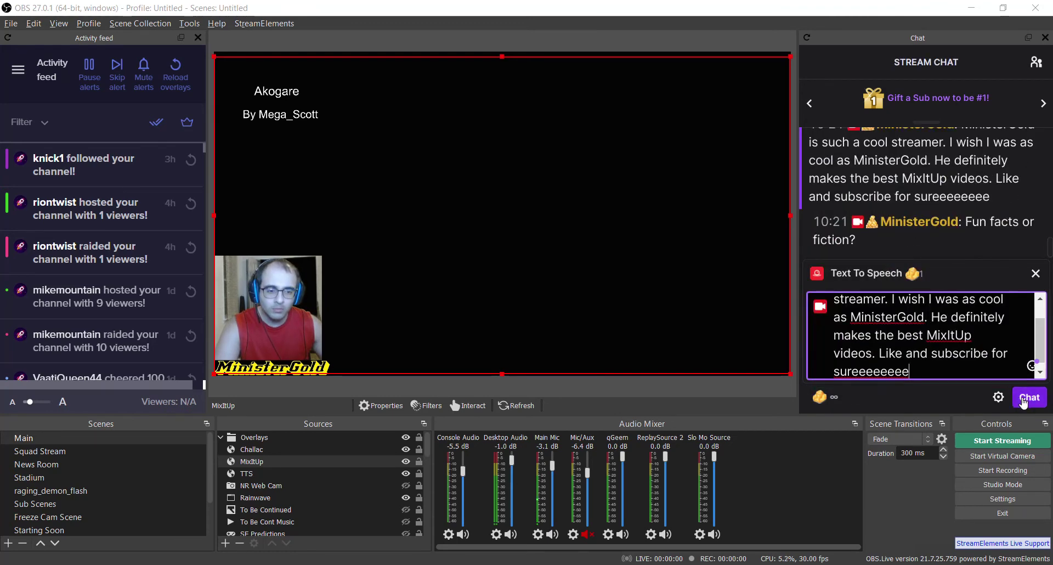
left_click(1023, 403)
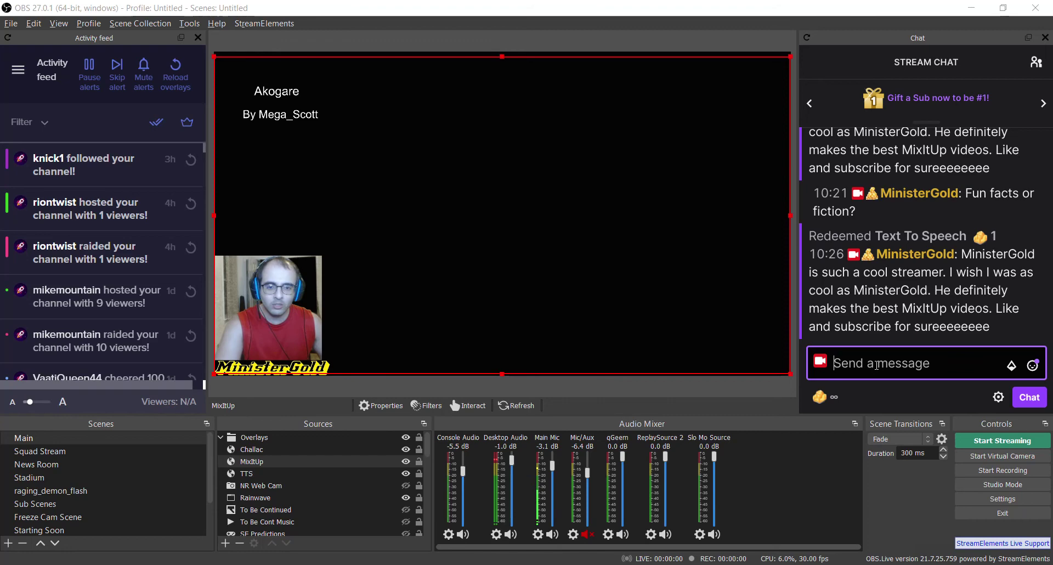
- Glance through Mix It Up's navigation menu, then return to Twitch's Manage Rewards page
key("alt+Tab")
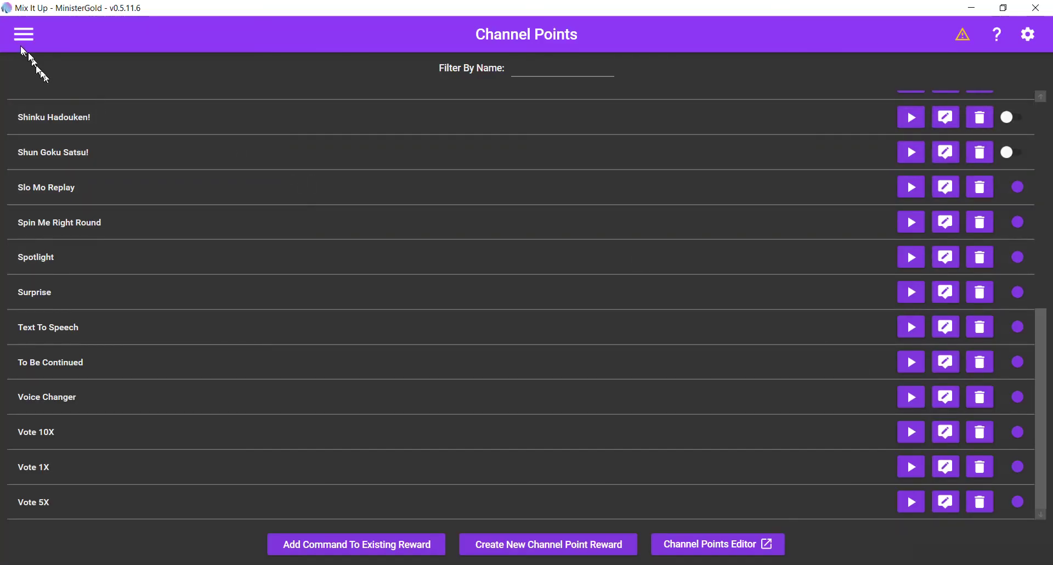
left_click(26, 34)
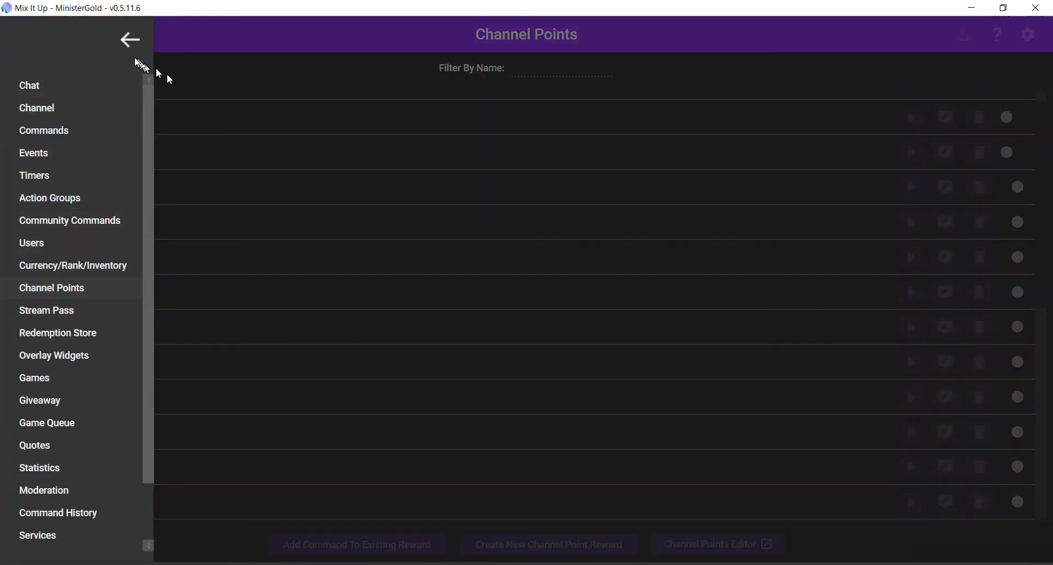
left_click(133, 43)
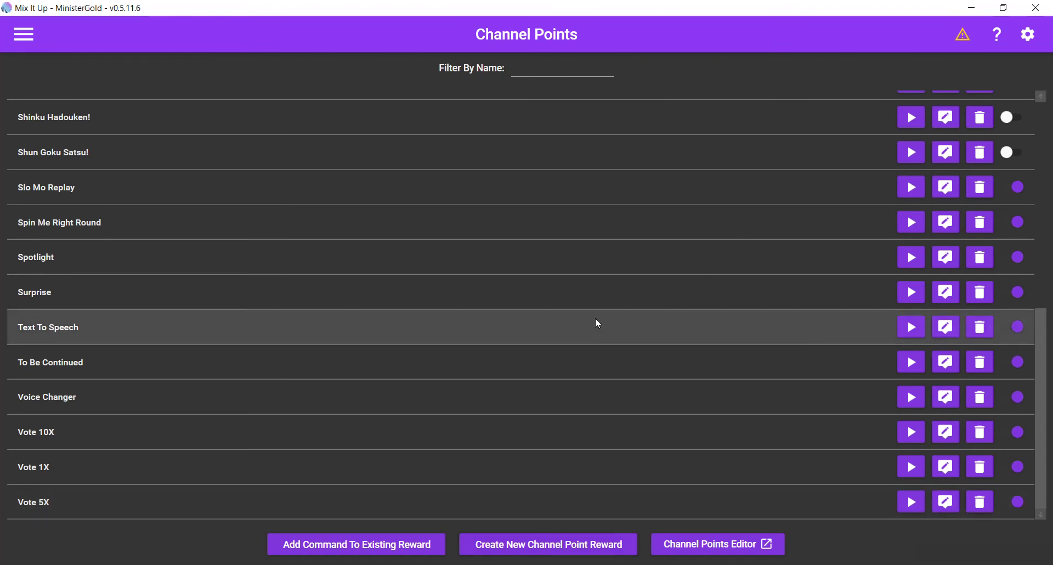
key("alt+Tab")
key("alt+Tab")
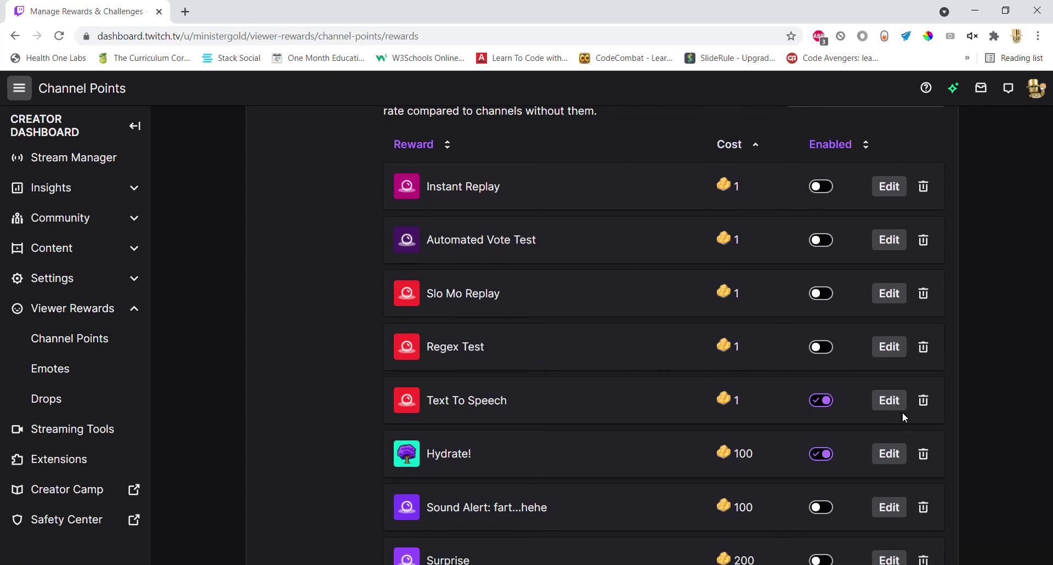
- Check that Text To Speech has 'Require Viewer to Enter Text' on, cancel unchanged, and return to Mix It Up
left_click(888, 401)
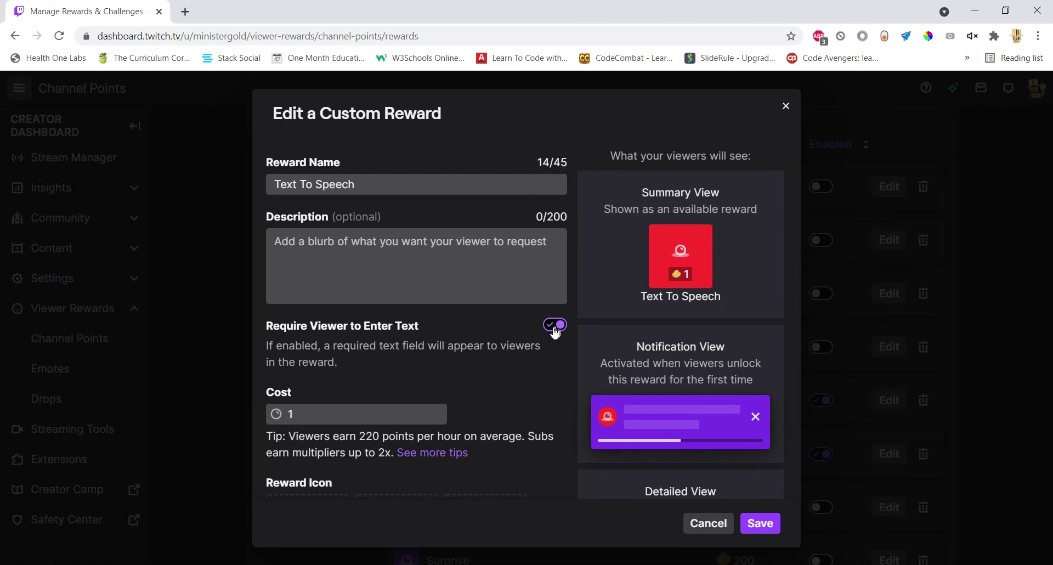
left_click(713, 524)
key("alt+Tab")
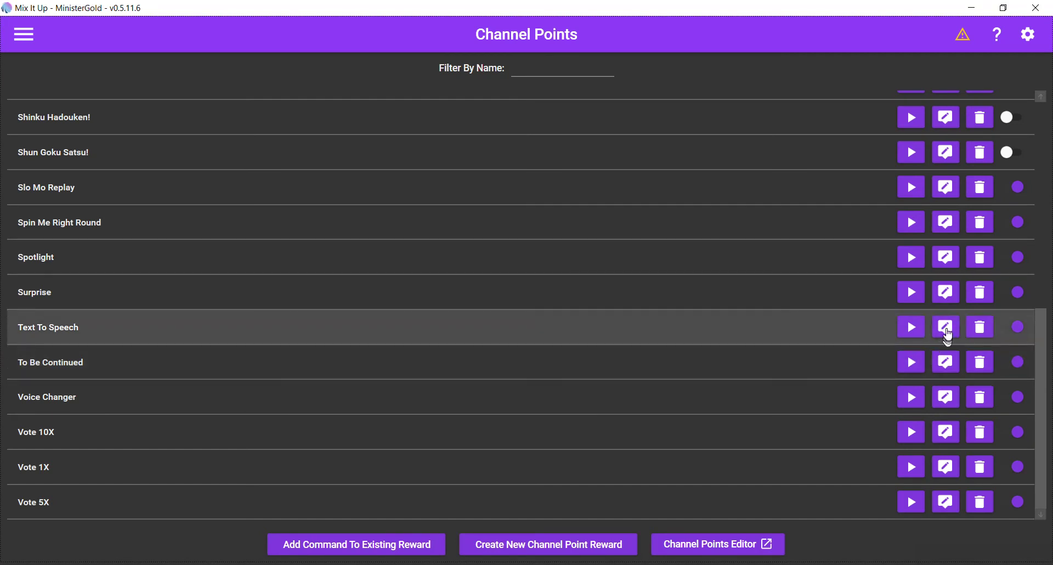
left_click(947, 331)
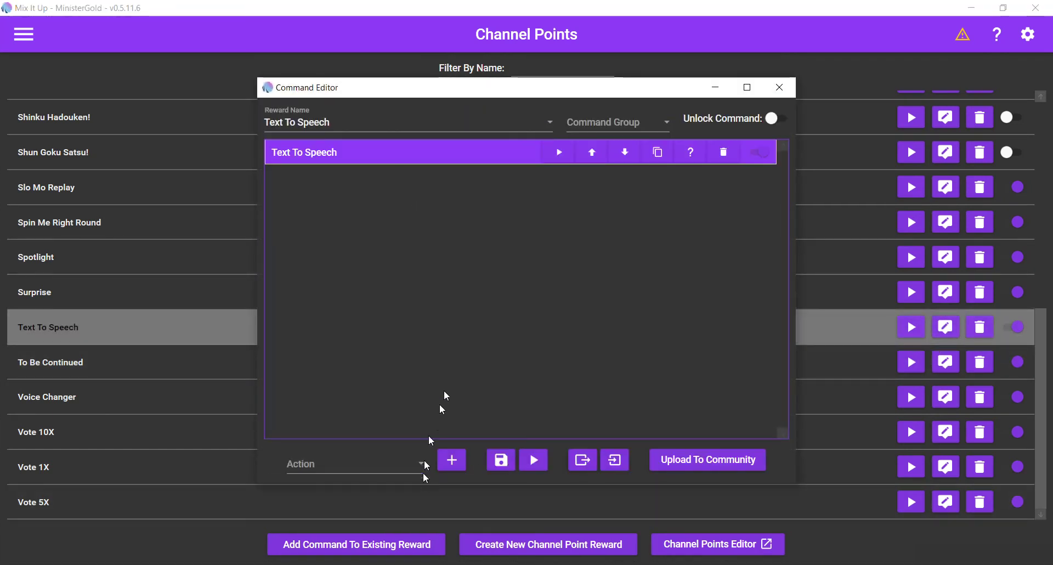
left_click(462, 148)
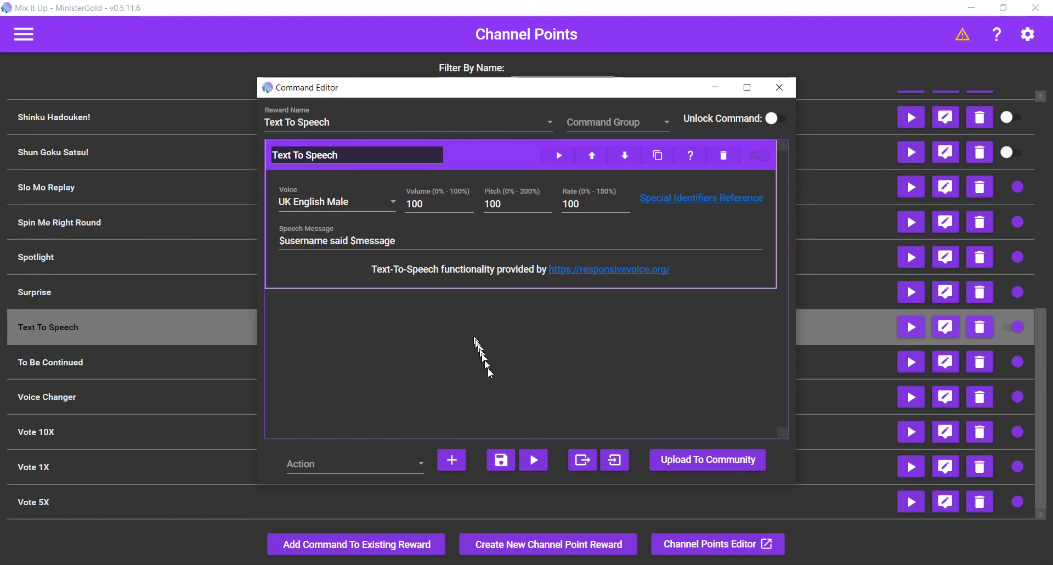
left_click(508, 461)
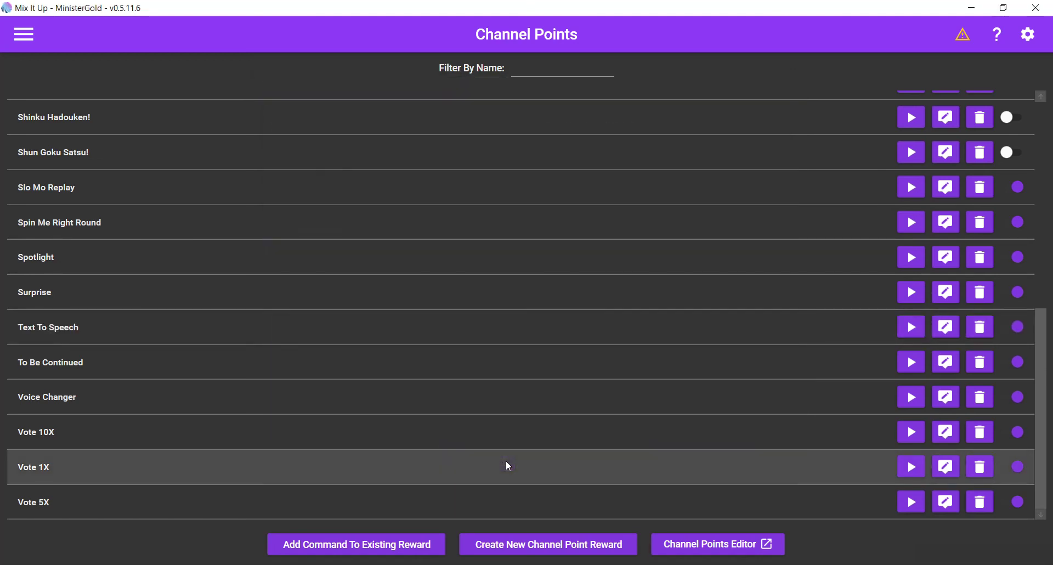